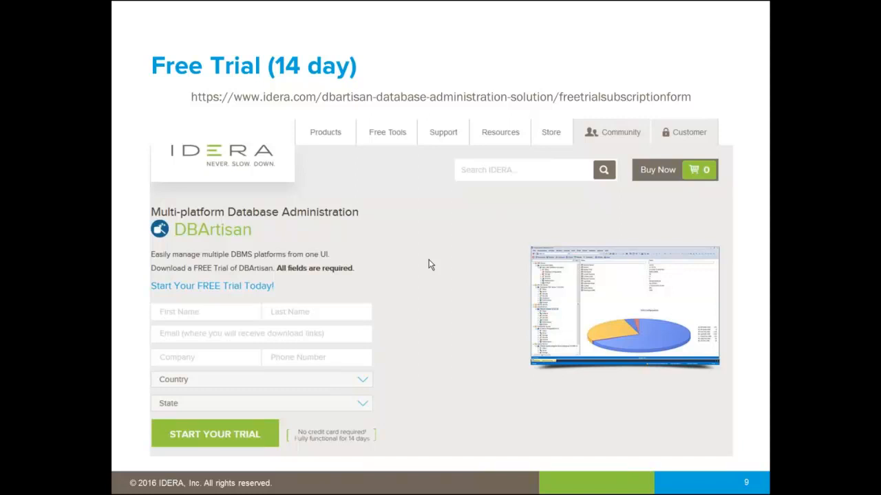
key("Right")
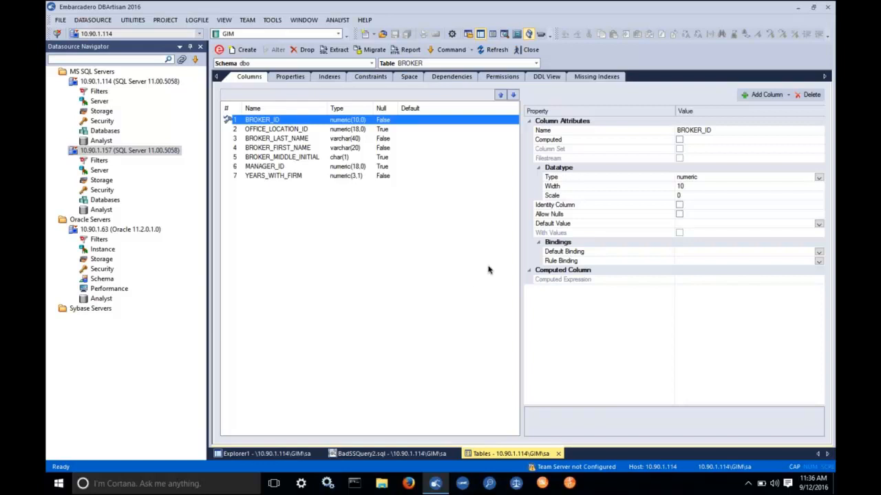
- Add a column named NewColumn after YEARS_WITH_FIRM in the BROKER table
left_click(294, 177)
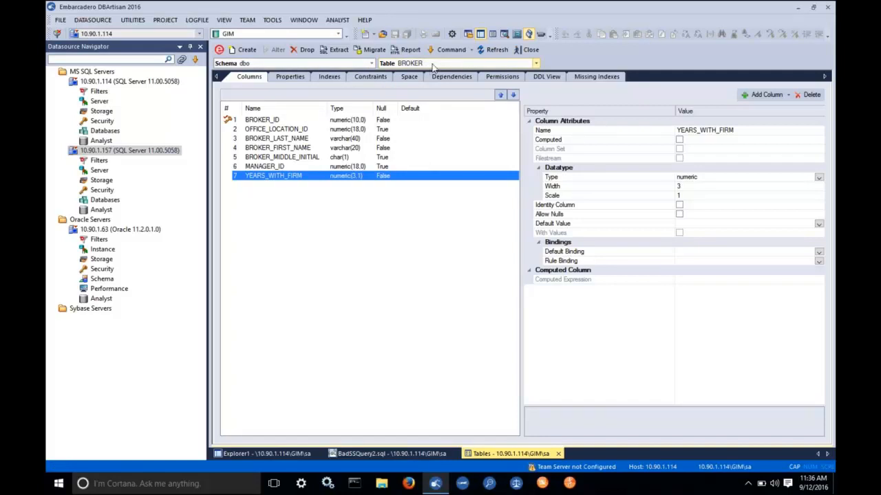
left_click(765, 95)
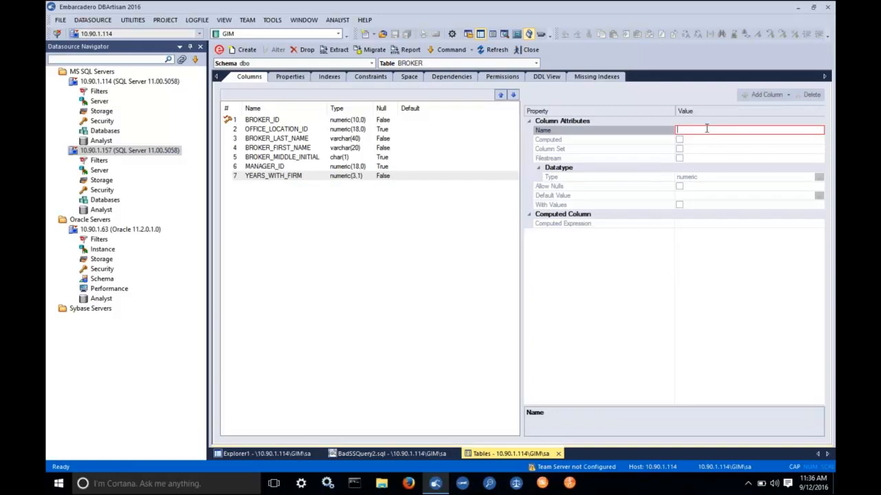
type("eMA")
key("BackSpace")
key("BackSpace")
key("BackSpace")
key("Caps_Lock")
type("NewColumn")
key("Return")
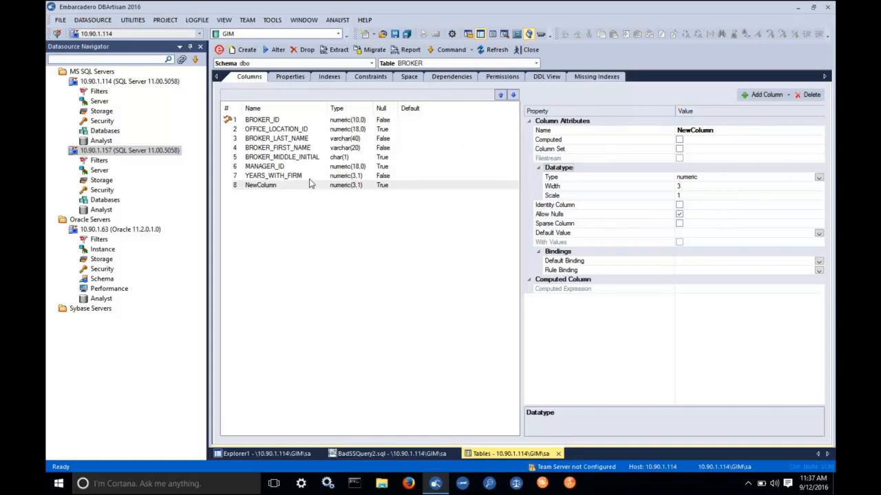
- Preview the ALTER script that adds NewColumn in an enlarged preview window, and cancel it without executing
left_click(276, 50)
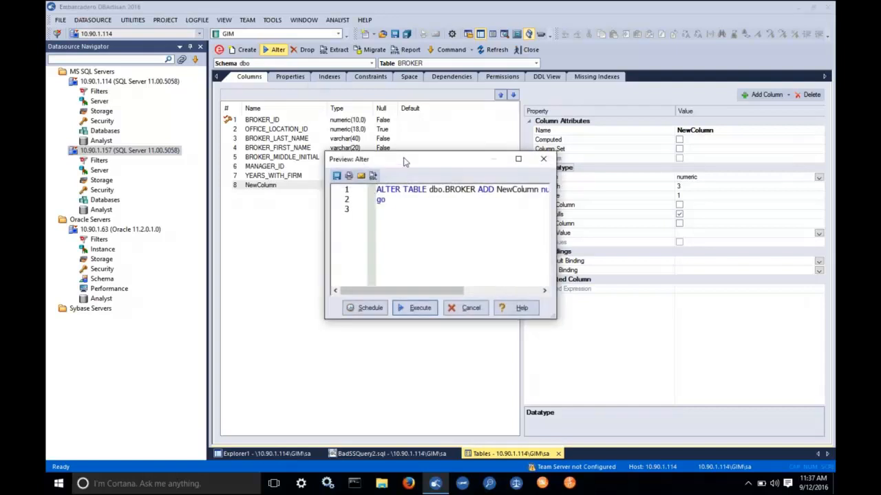
left_click_drag(405, 162, 302, 111)
left_click_drag(455, 270, 624, 290)
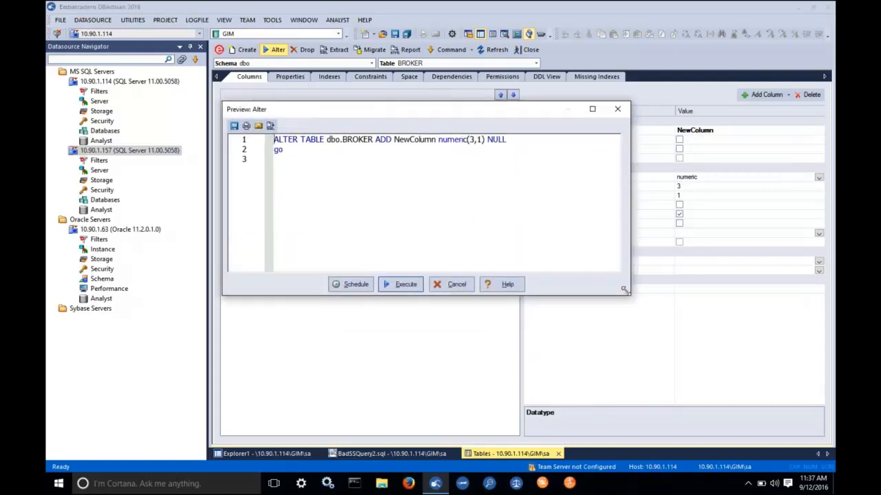
left_click(457, 287)
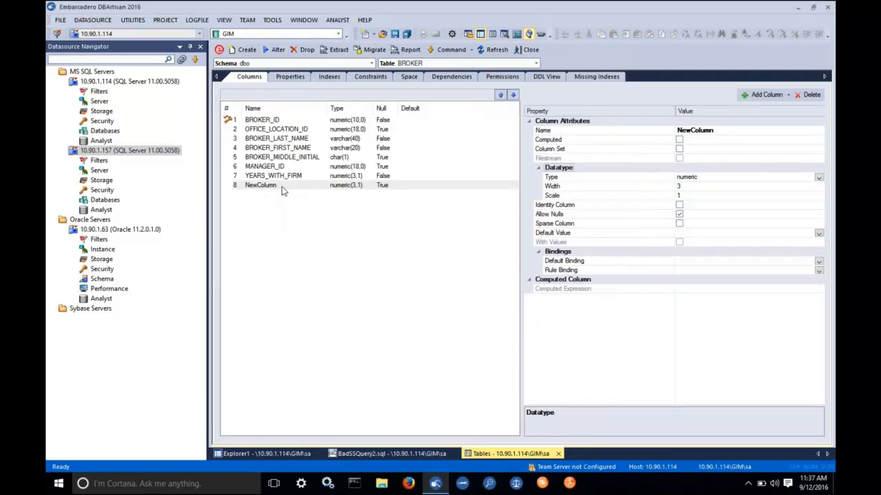
- Move NewColumn up the BROKER column list to second position, directly below BROKER_ID
left_click(350, 186)
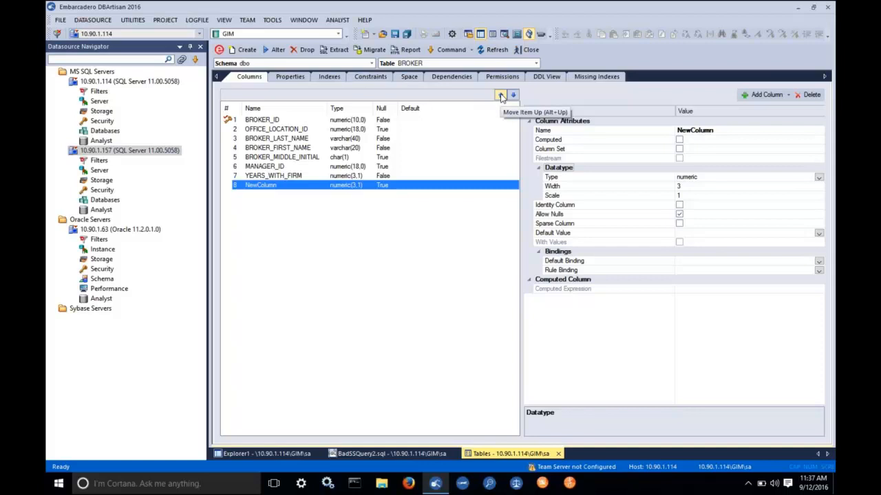
left_click(501, 95)
left_click(501, 96)
left_click(501, 95)
left_click(501, 95)
left_click(501, 95)
left_click(500, 95)
left_click(501, 96)
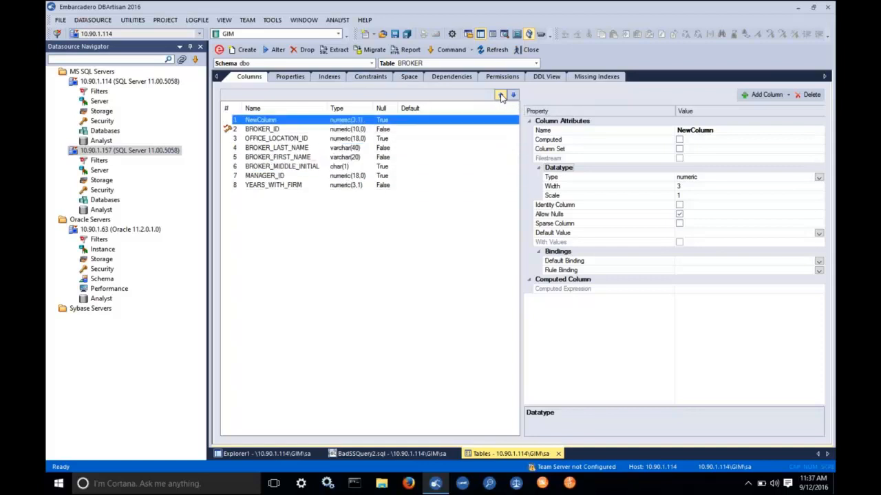
left_click(512, 95)
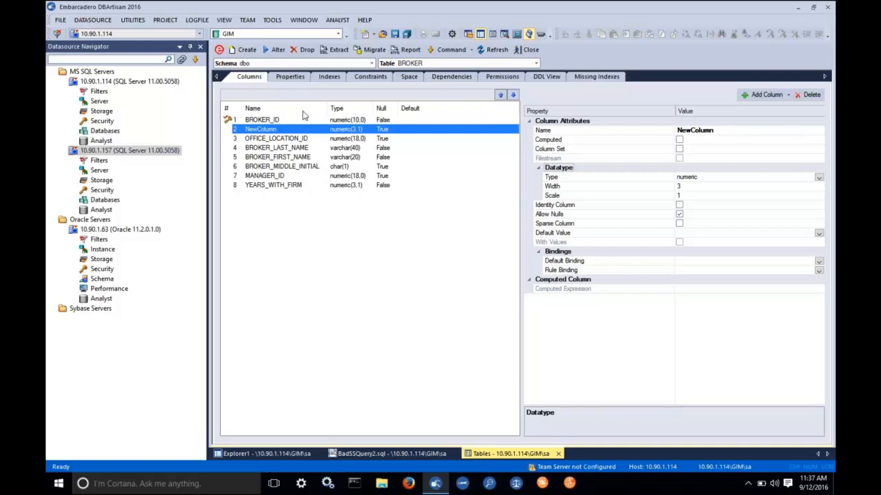
- Preview the ALTER script for the reordered BROKER columns in an enlarged window, and close it without executing
left_click(277, 50)
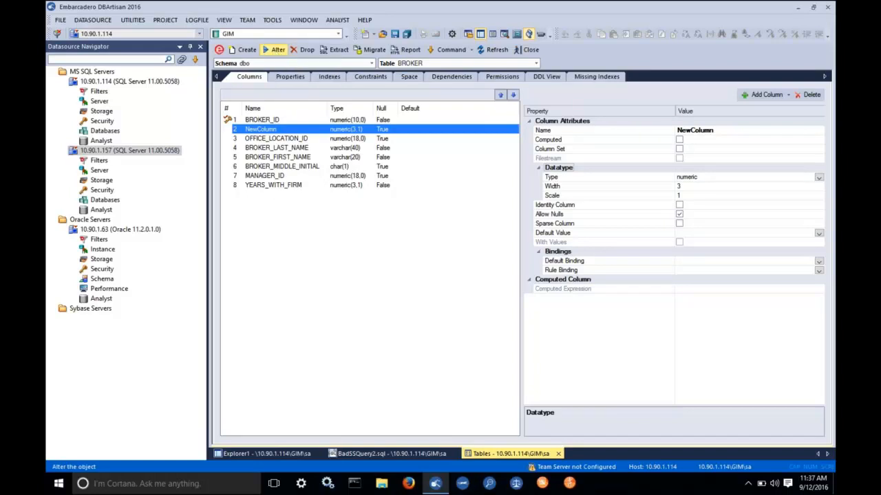
left_click_drag(417, 159, 278, 38)
left_click_drag(415, 197, 661, 391)
left_click_drag(653, 81, 656, 48)
left_click(653, 37)
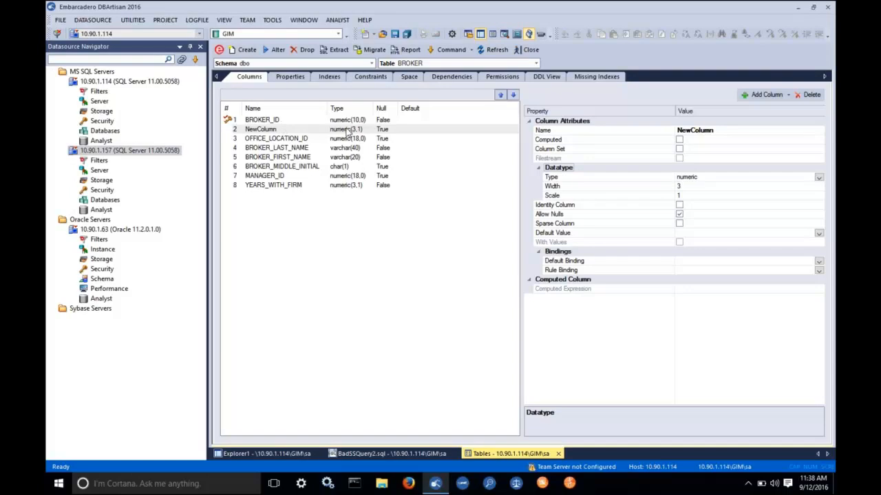
- Close the BROKER table editor to return to the list of GIM tables
left_click(270, 130)
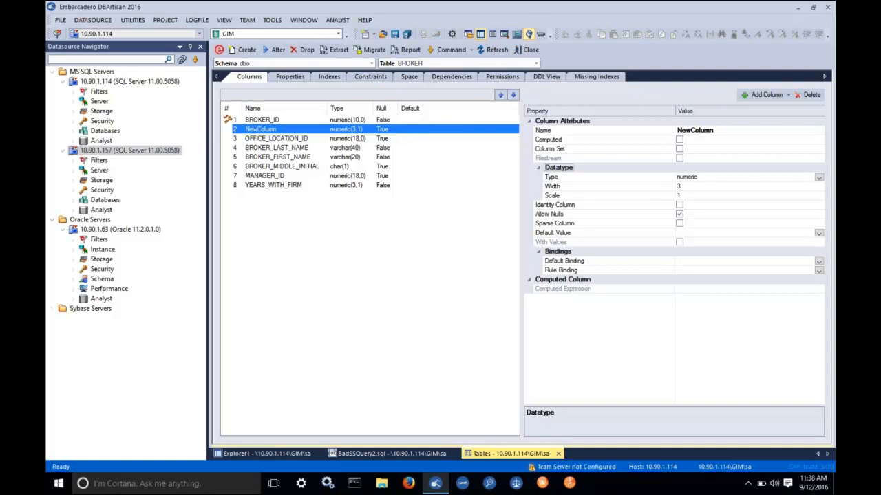
left_click(533, 51)
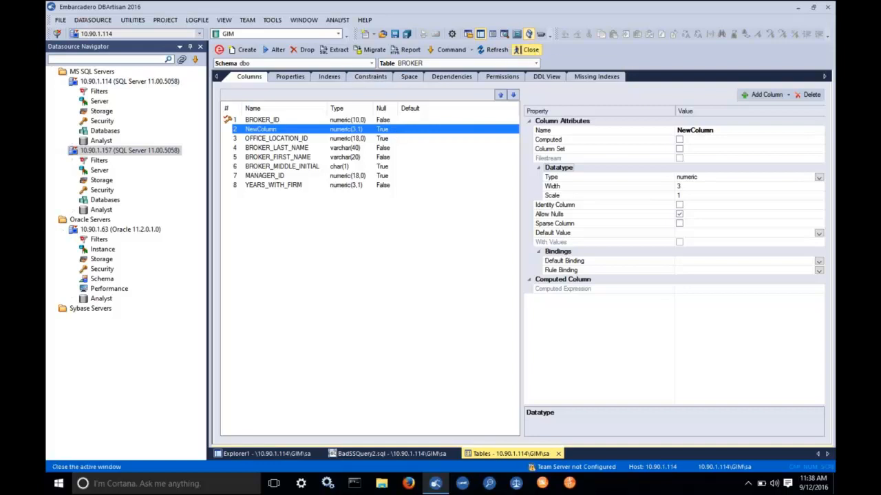
left_click(462, 267)
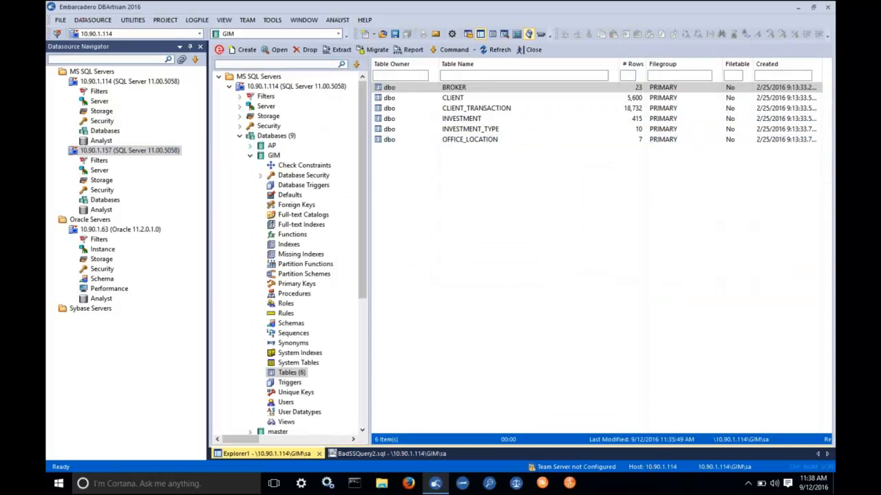
- Collapse the Databases branch under the 10.90.1.114 SQL Server in the explorer tree and target that server's node
left_click(240, 137)
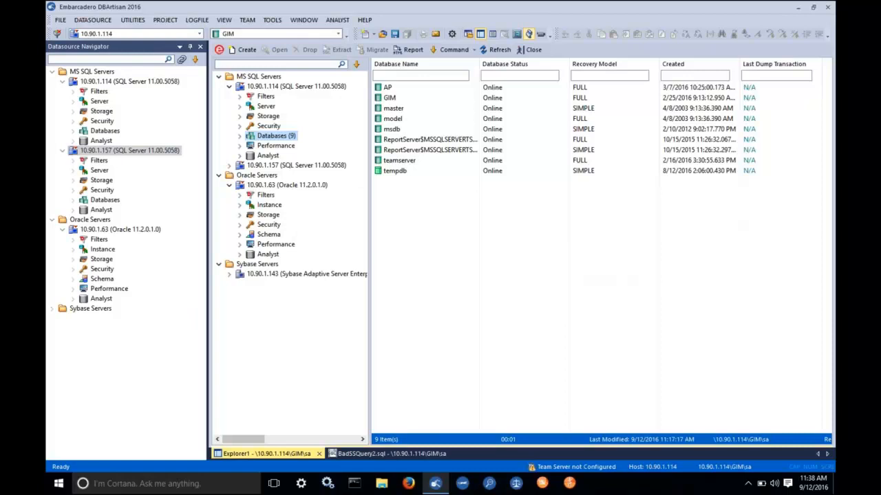
left_click(282, 87)
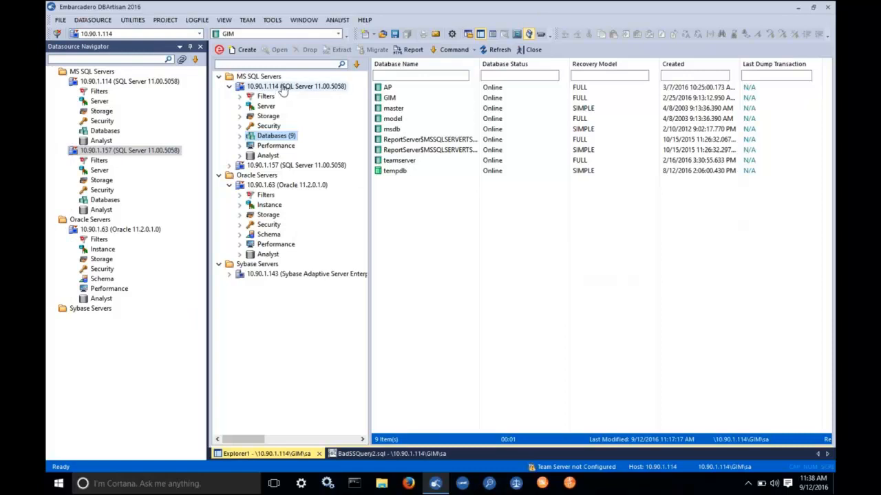